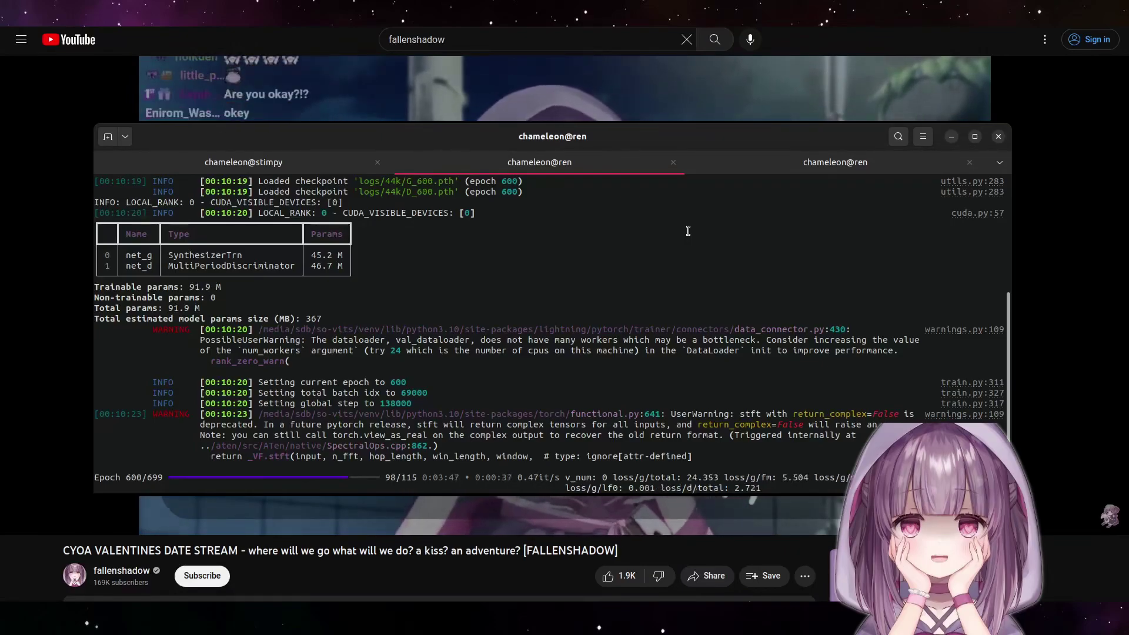
# - Check GPU load in radeontop: graphics pipe at 100% and VRAM at 96.63%
pyautogui.click(735, 165)
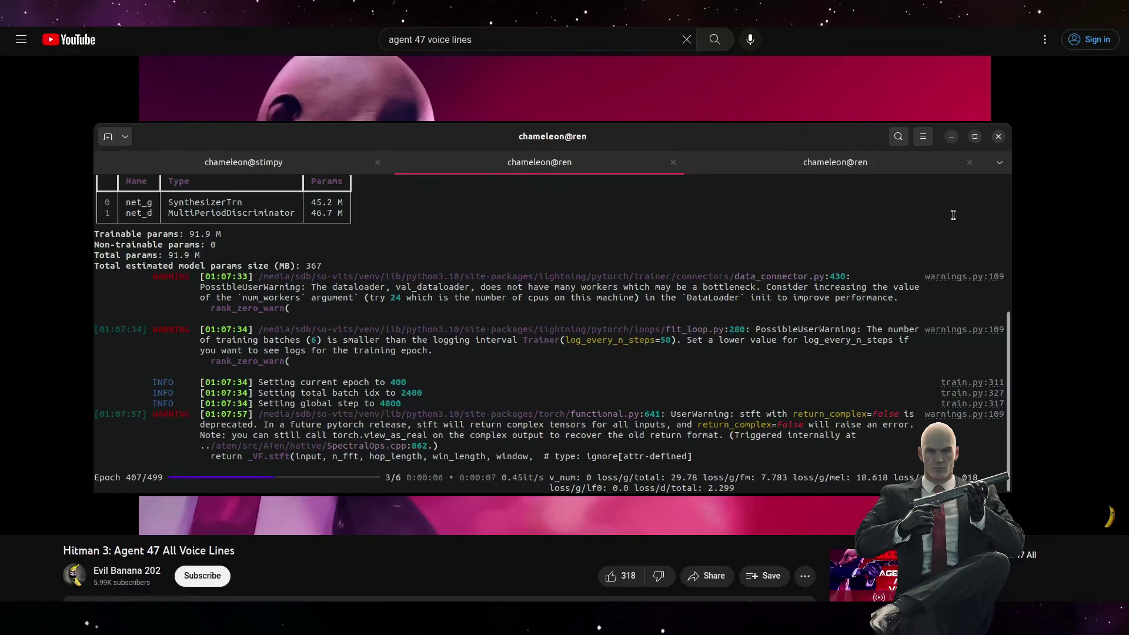
pyautogui.click(856, 166)
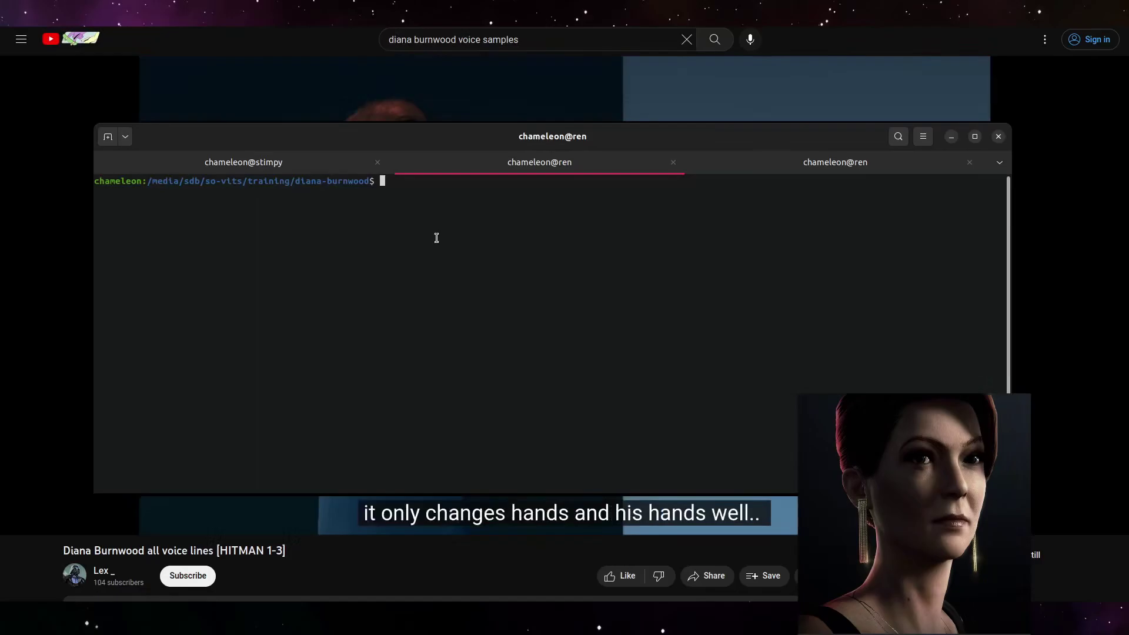
# - Edit configs/44k/config.json in nano to set epochs from 600 to 700, save, and run svc train
pyautogui.write('nano configs/44k/config.json')
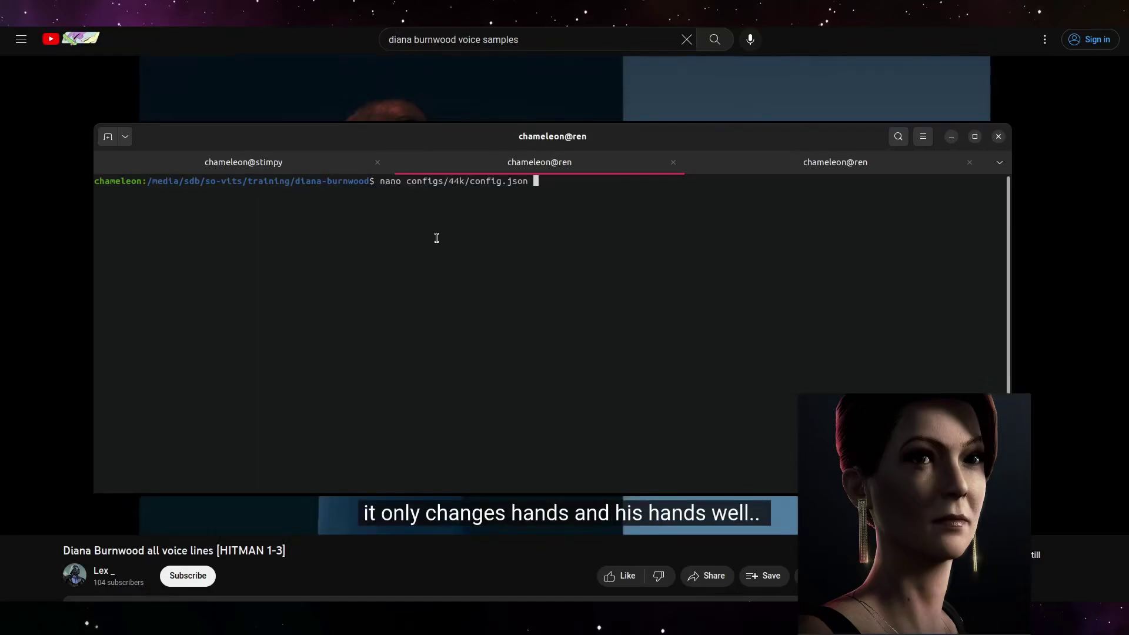
pyautogui.press('Return')
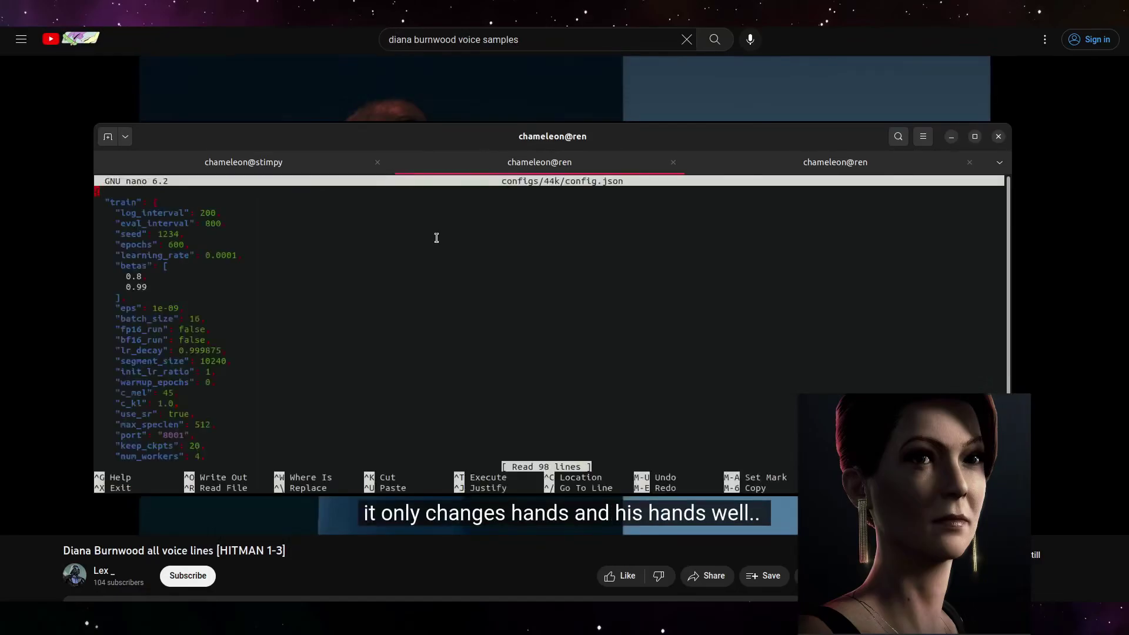
pyautogui.press('Down')
pyautogui.press('Down')
pyautogui.press('Down')
pyautogui.press('Down')
pyautogui.press('Down')
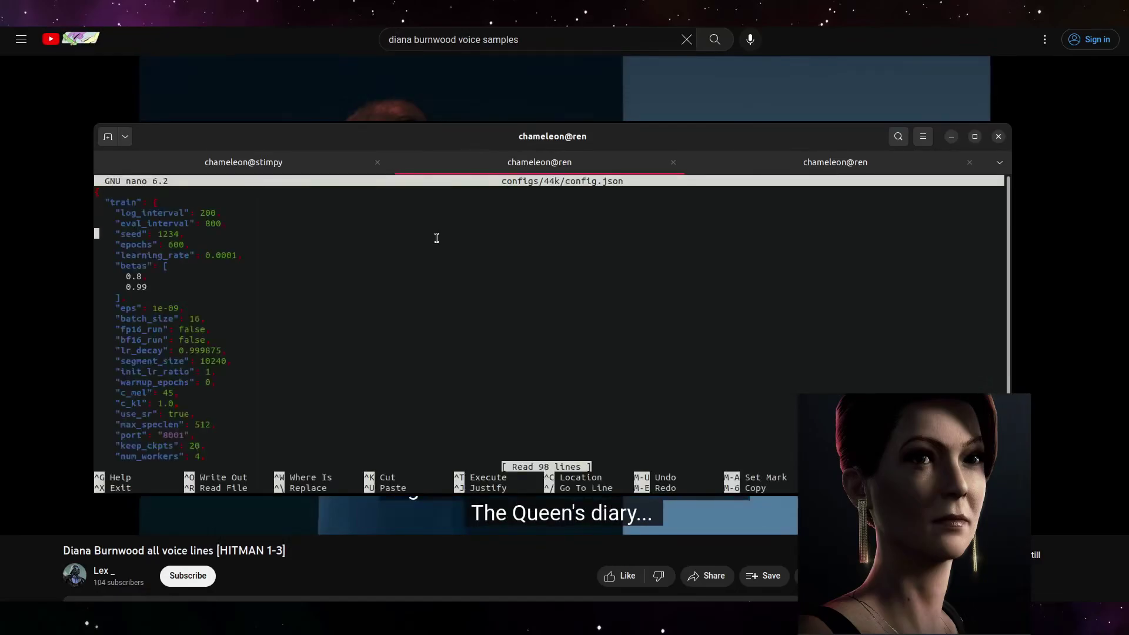
pyautogui.press('Right')
pyautogui.press('Right')
pyautogui.press('Right')
pyautogui.press('Right')
pyautogui.press('Right')
pyautogui.press('Right')
pyautogui.press('Right')
pyautogui.press('Right')
pyautogui.press('Right')
pyautogui.press('Right')
pyautogui.press('Right')
pyautogui.press('Right')
pyautogui.press('Right')
pyautogui.press('Right')
pyautogui.press('Right')
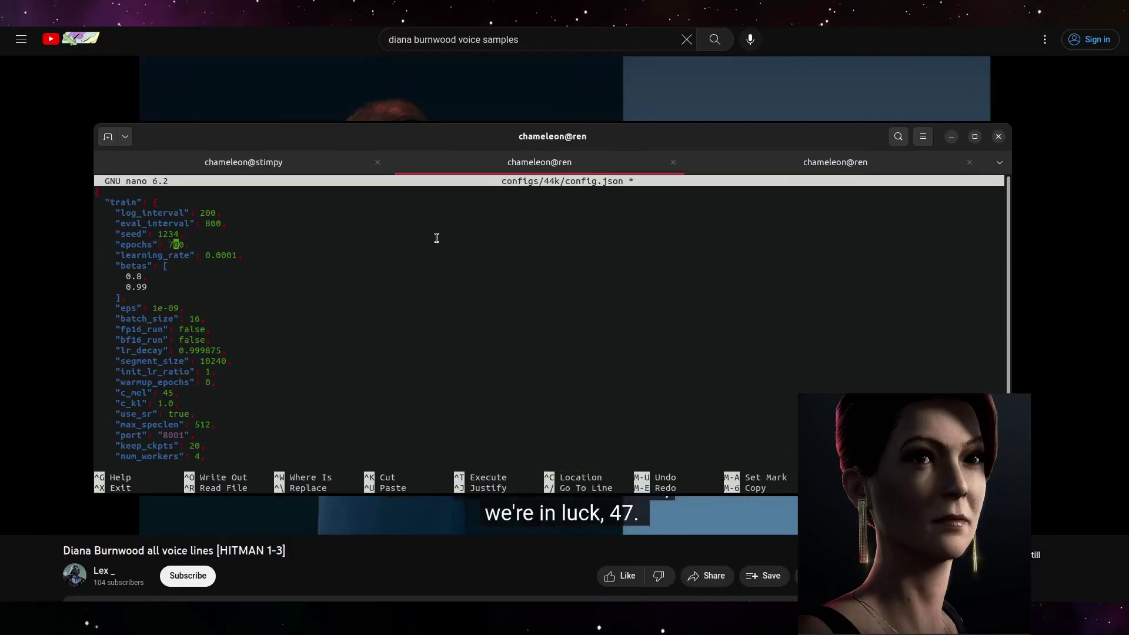
pyautogui.hotkey('ctrl', 'o')
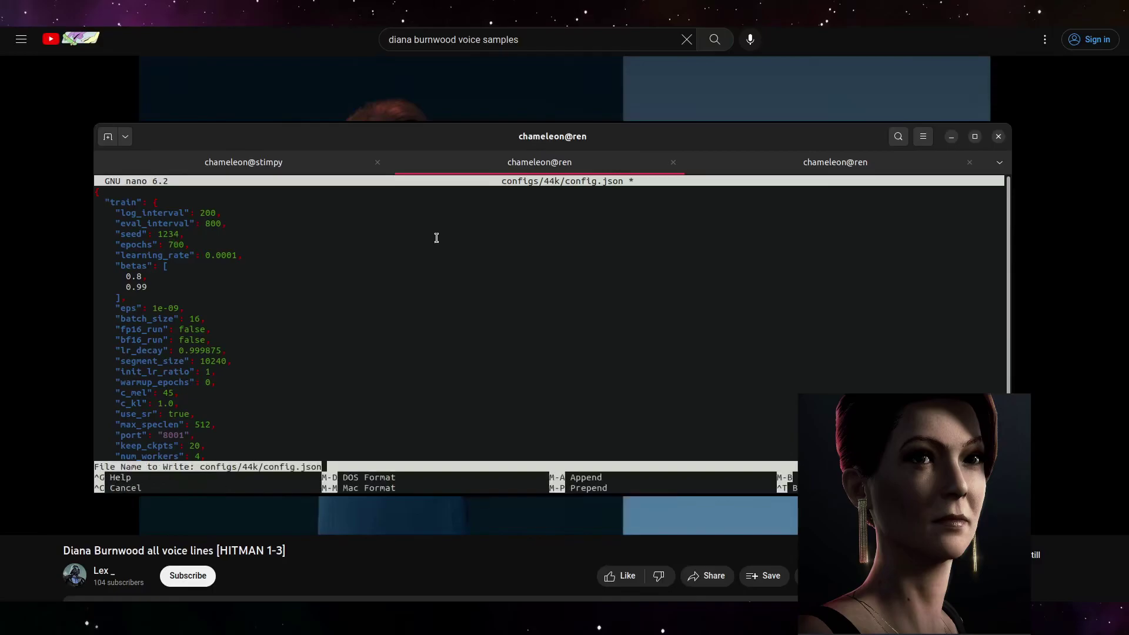
pyautogui.press('Return')
pyautogui.hotkey('ctrl', 'x')
pyautogui.write('svc ')
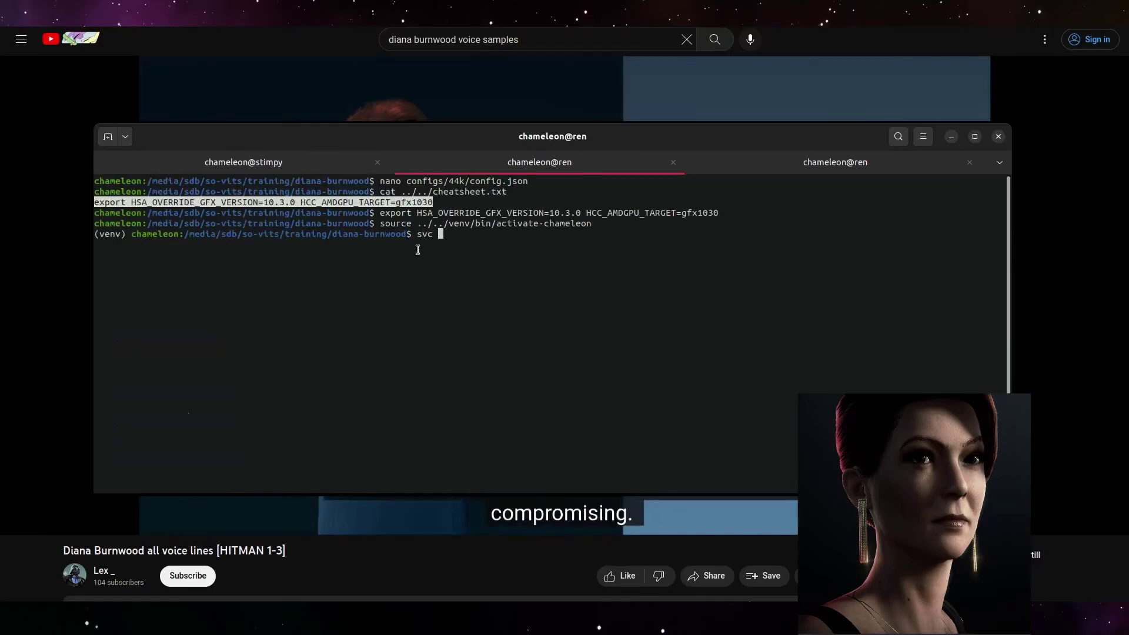
pyautogui.write('train')
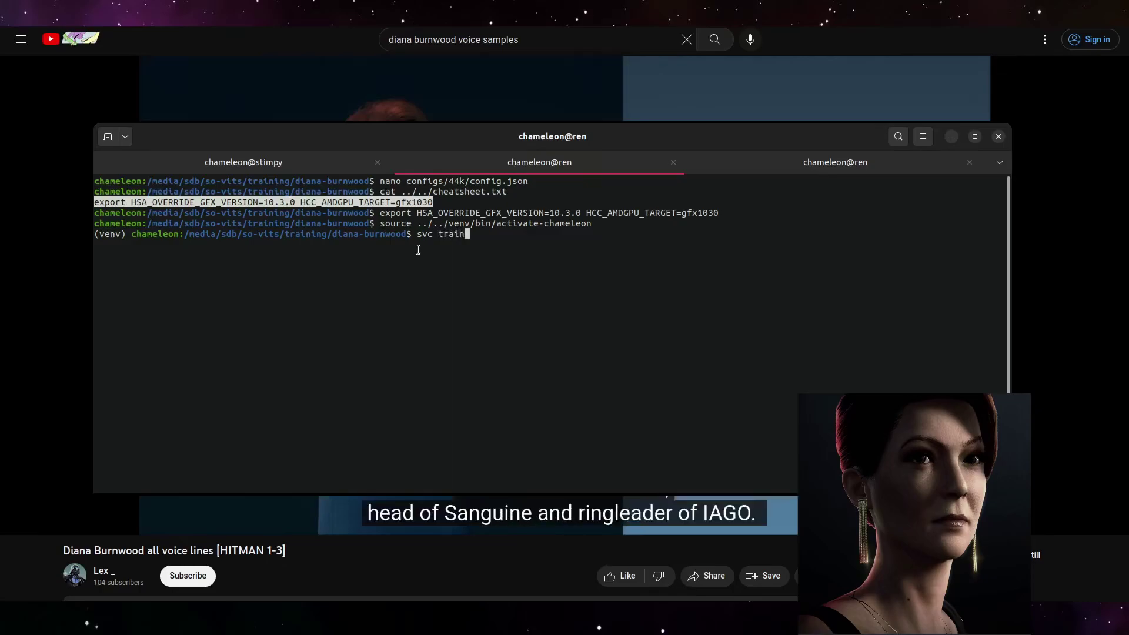
pyautogui.press('Return')
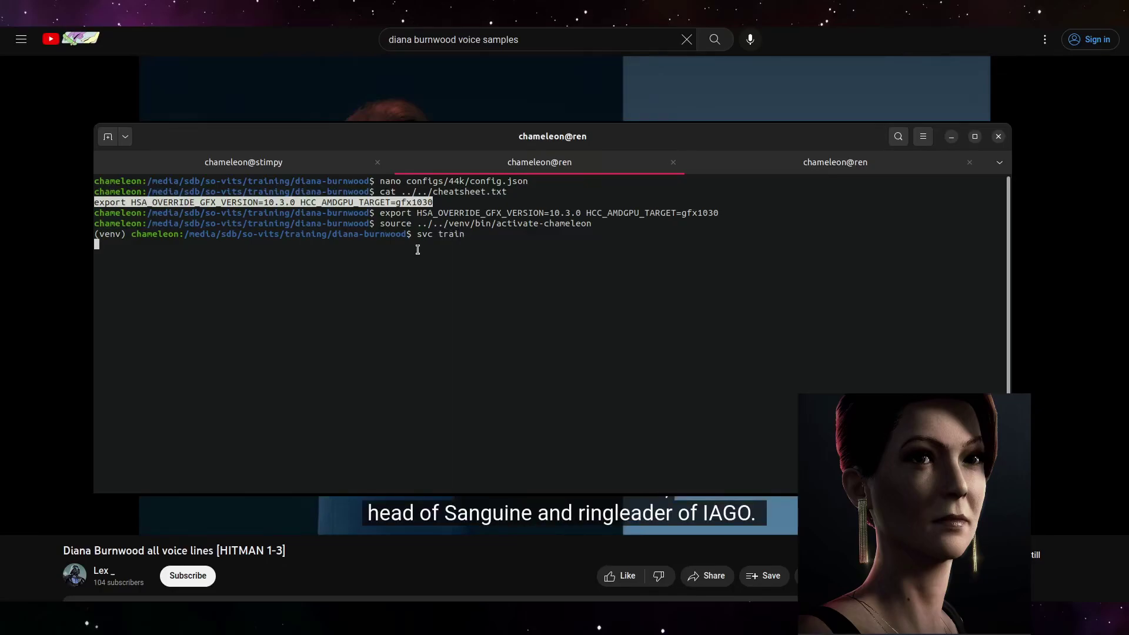